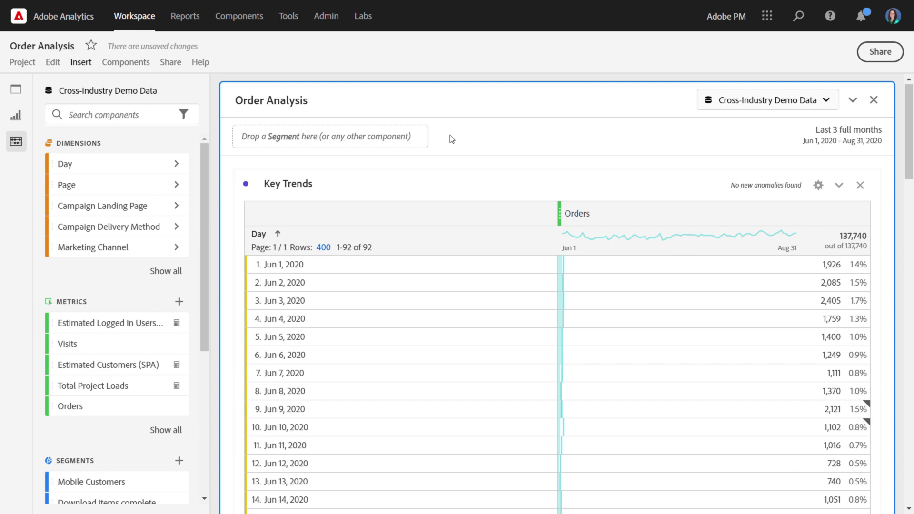
- Place a Line visualization of daily Orders above Key Trends and confirm its data source is the Key Trends table
{"action": "left_click", "coordinate": [15, 116]}
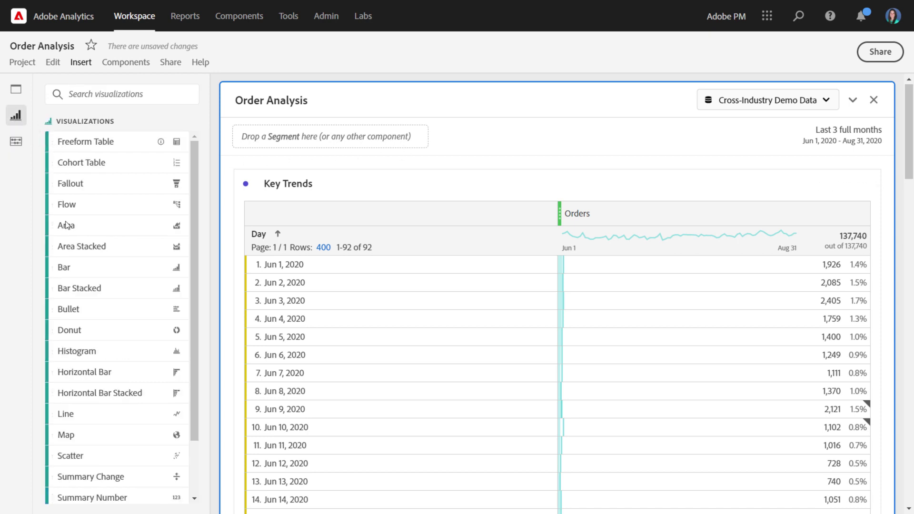
{"action": "left_click_drag", "start_coordinate": [83, 414], "coordinate": [363, 199]}
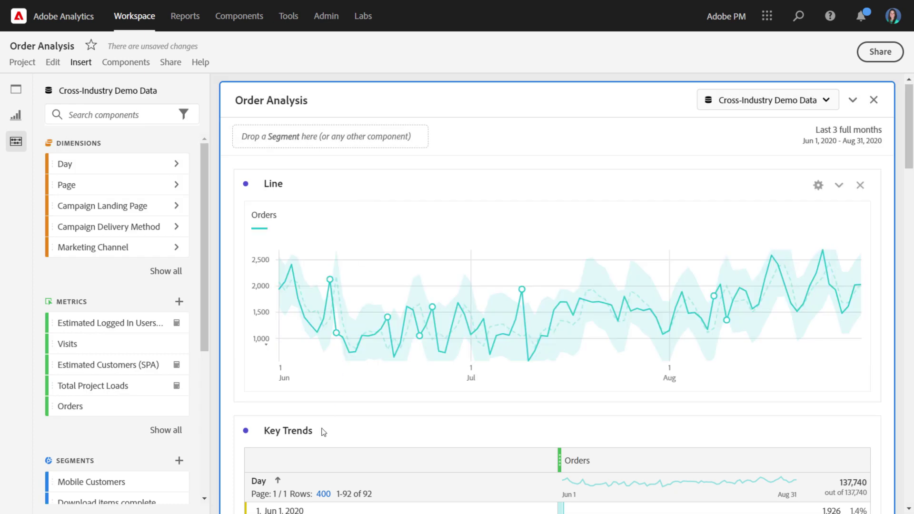
{"action": "left_click", "coordinate": [246, 185]}
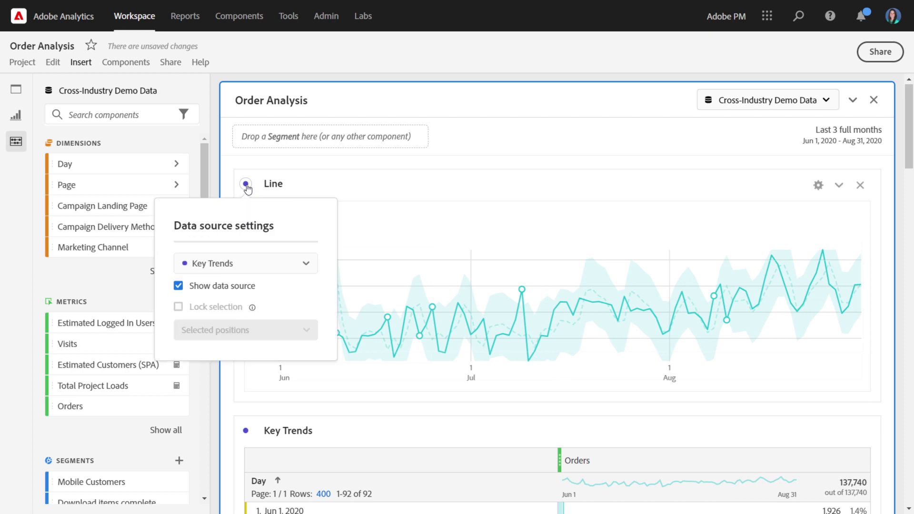
{"action": "left_click", "coordinate": [310, 265]}
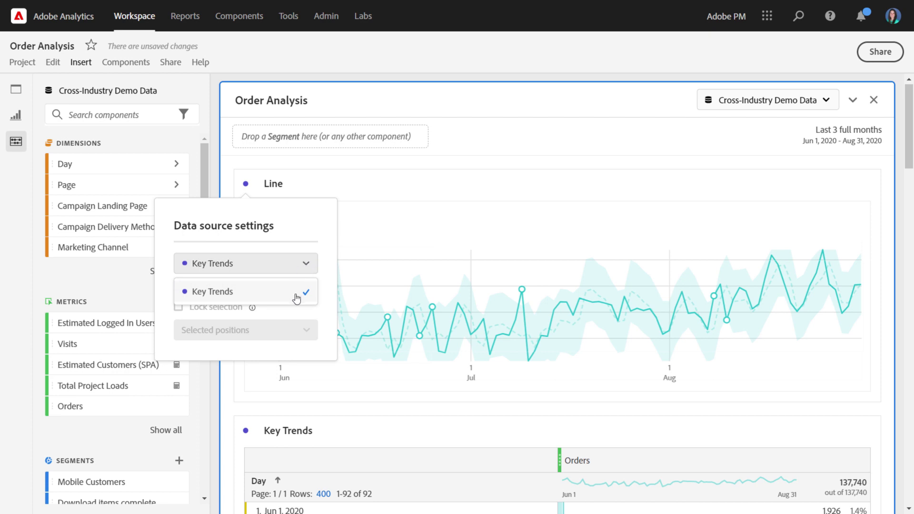
{"action": "left_click", "coordinate": [336, 184]}
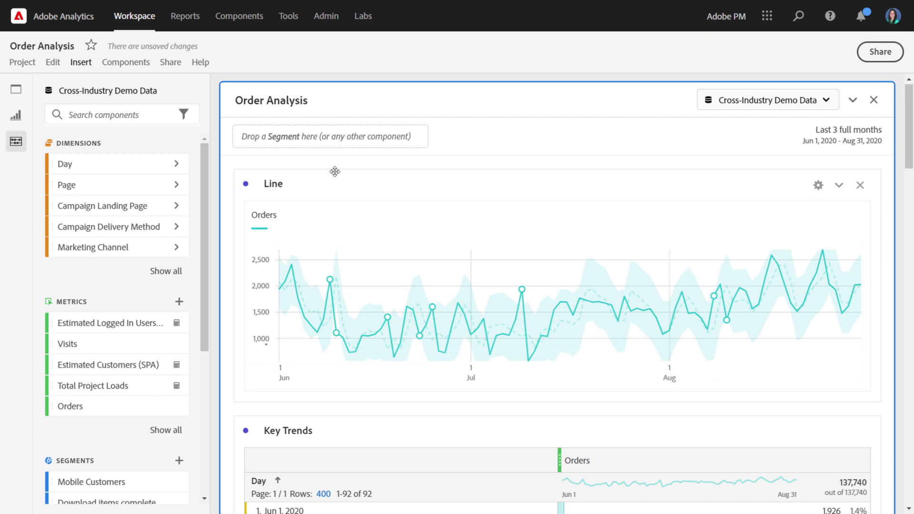
{"action": "scroll", "coordinate": [345, 206], "scroll_direction": "down", "scroll_amount": 1}
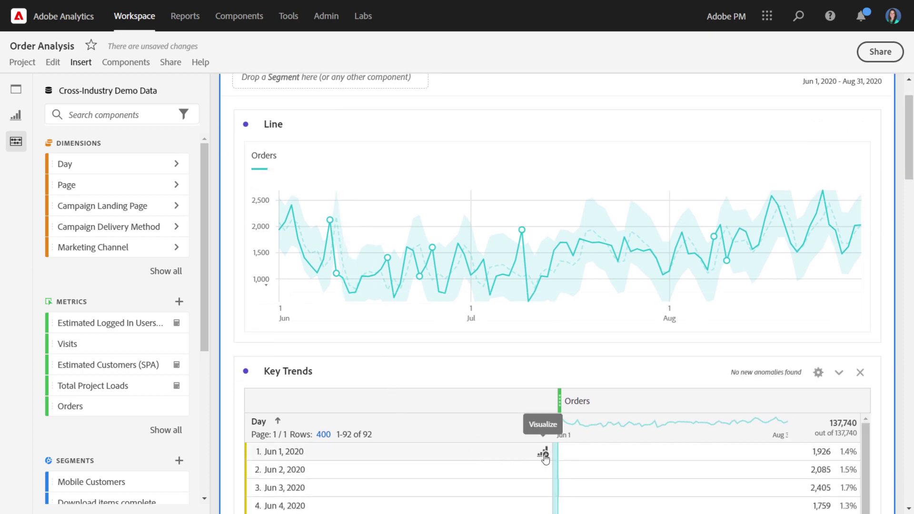
{"action": "left_click", "coordinate": [545, 454]}
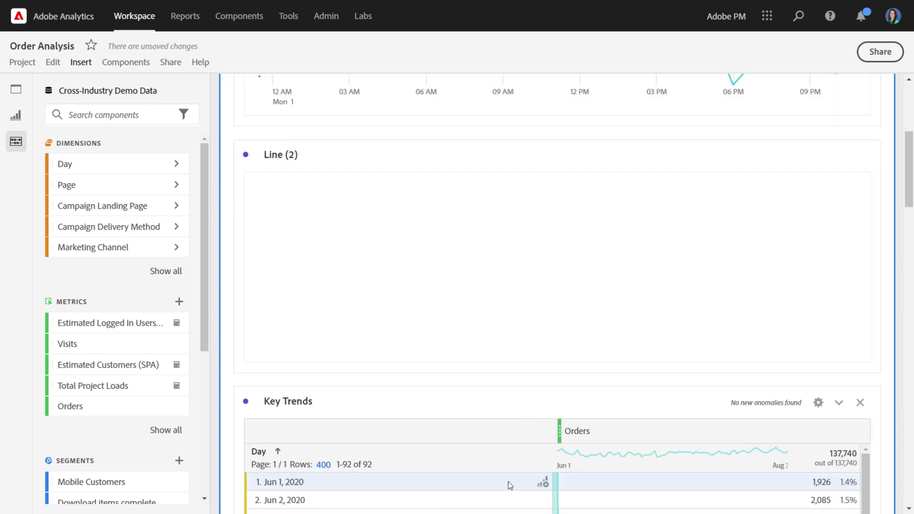
{"action": "left_click", "coordinate": [859, 156]}
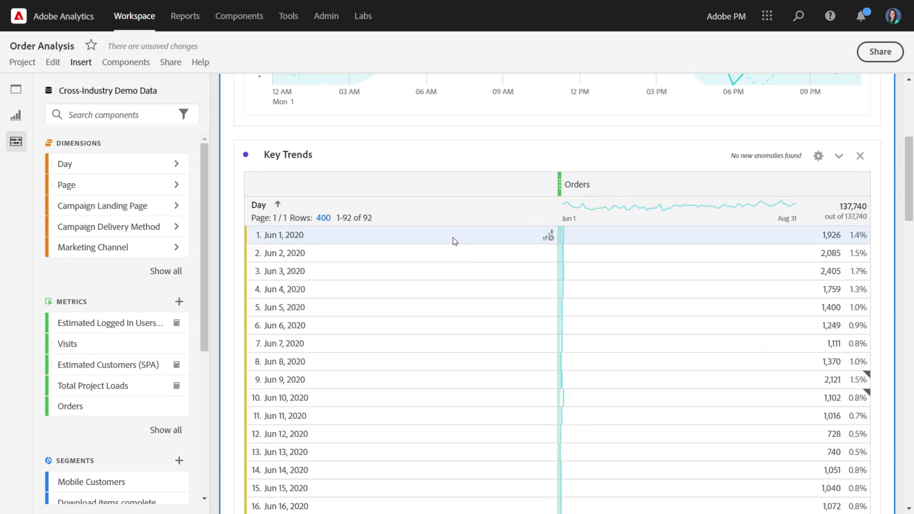
{"action": "right_click", "coordinate": [453, 236]}
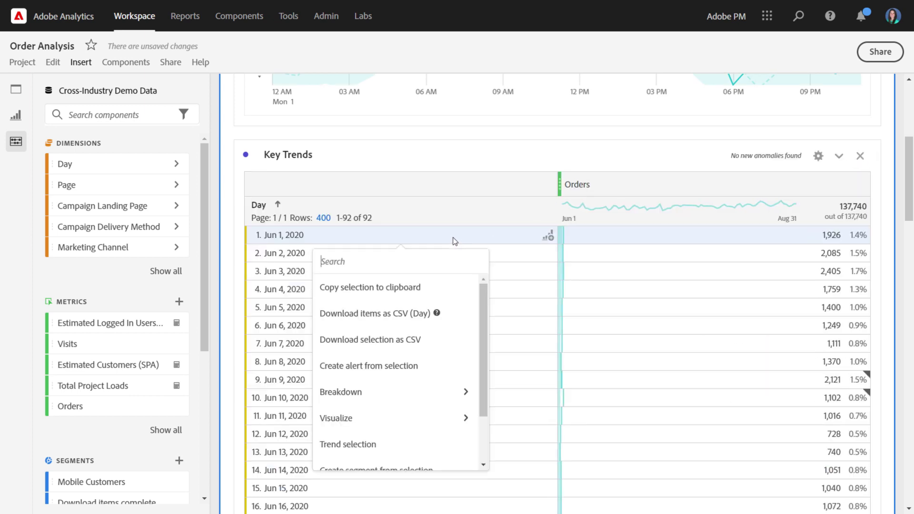
{"action": "left_click", "coordinate": [441, 425]}
{"action": "scroll", "coordinate": [438, 421], "scroll_direction": "down", "scroll_amount": 5}
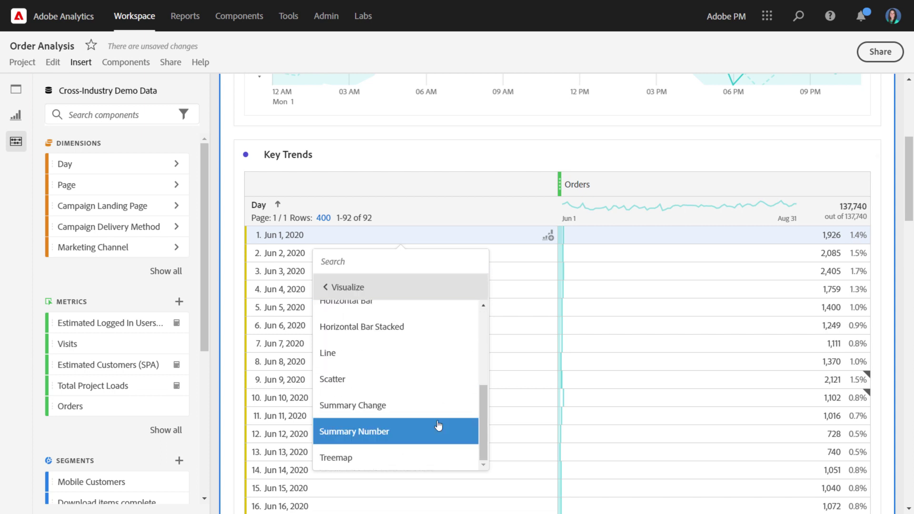
- Chart the Orders row as a line and edit its legend label, leaving it as Orders
{"action": "left_click", "coordinate": [428, 360]}
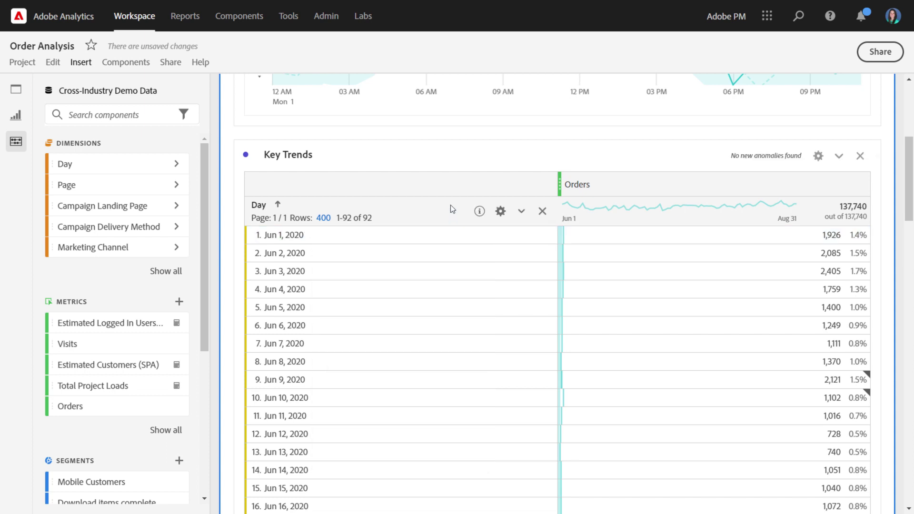
{"action": "scroll", "coordinate": [450, 204], "scroll_direction": "up", "scroll_amount": 2}
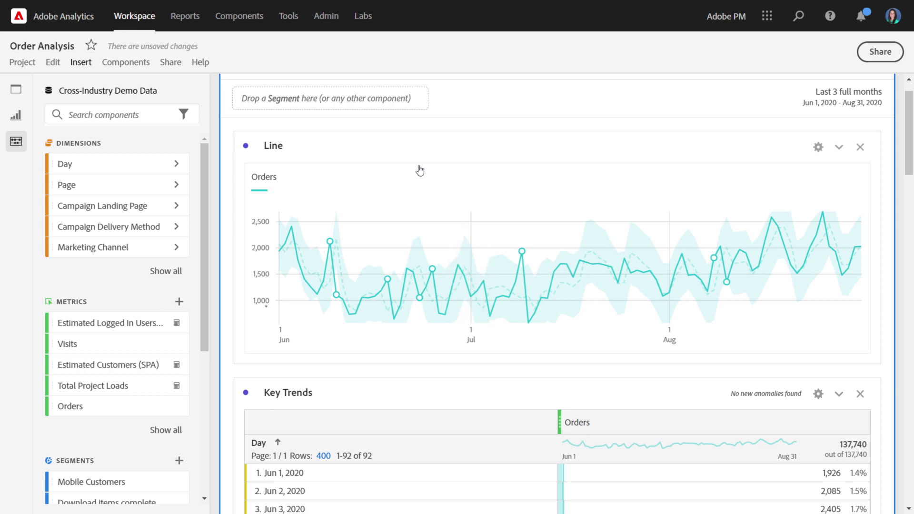
{"action": "right_click", "coordinate": [272, 179]}
{"action": "left_click", "coordinate": [266, 216]}
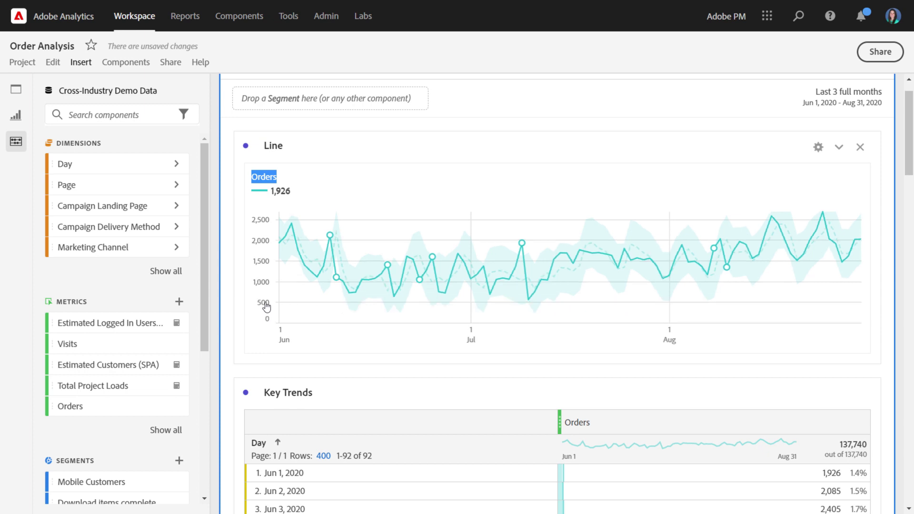
- Preview the Orders line chart at Week granularity, then switch it back to Day
{"action": "left_click", "coordinate": [820, 150]}
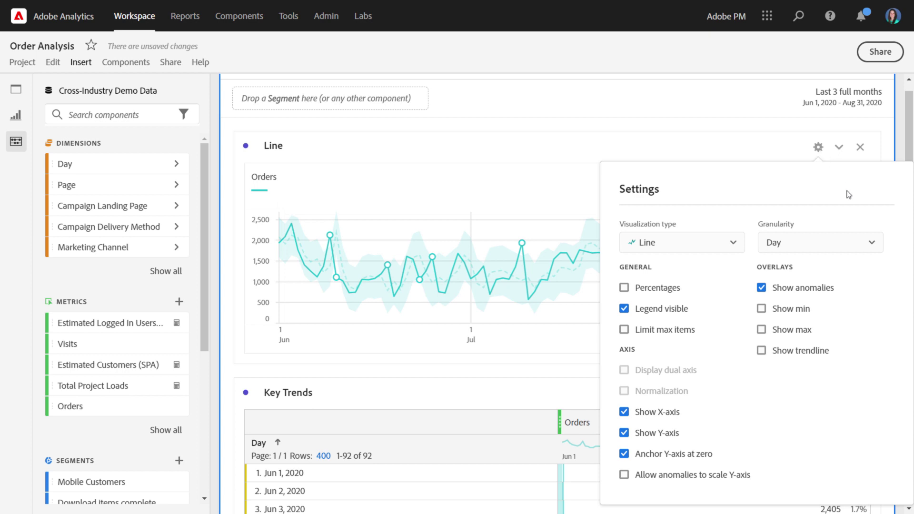
{"action": "left_click", "coordinate": [872, 244]}
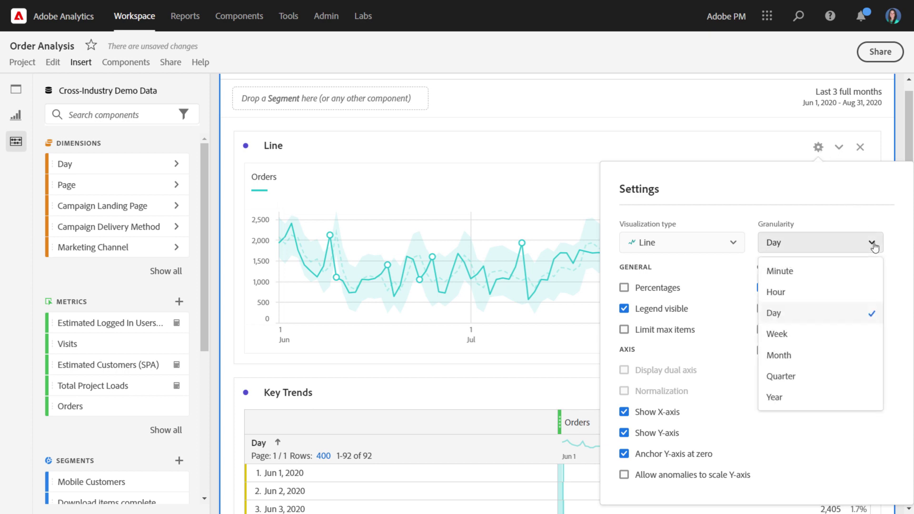
{"action": "left_click", "coordinate": [837, 338]}
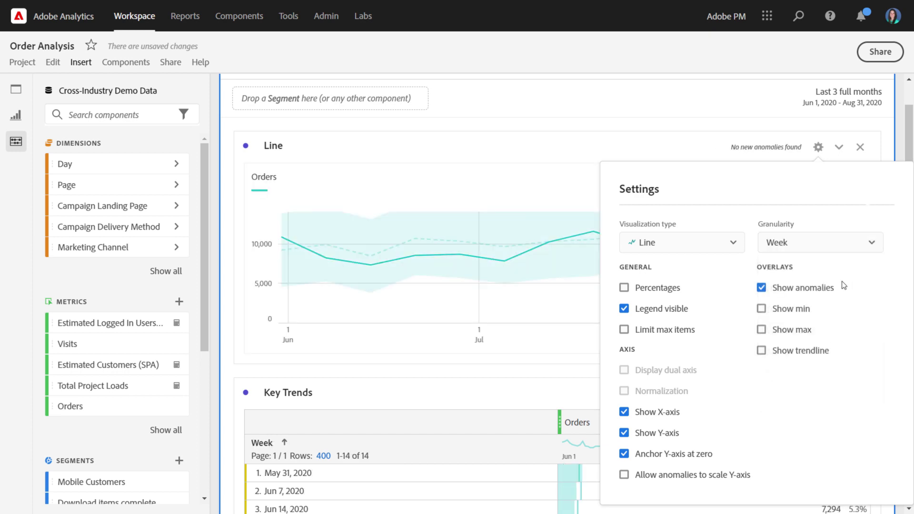
{"action": "left_click", "coordinate": [872, 244]}
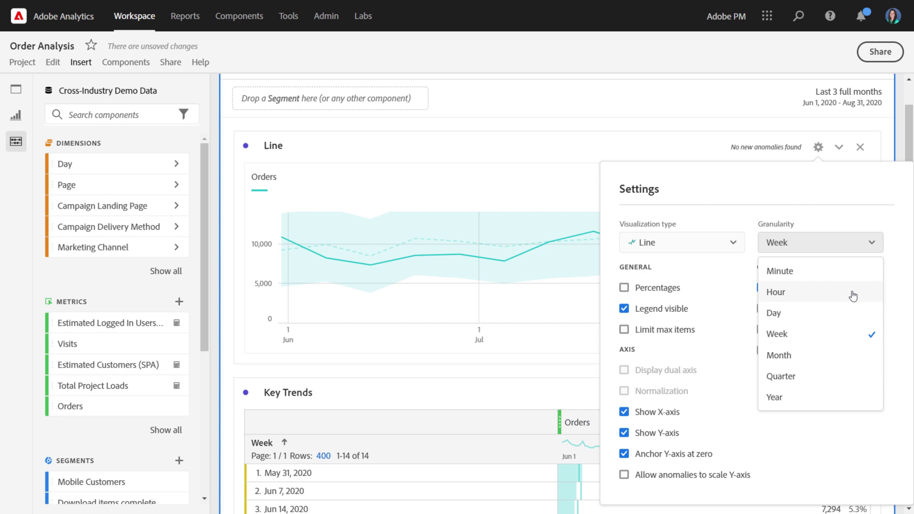
{"action": "left_click", "coordinate": [843, 310]}
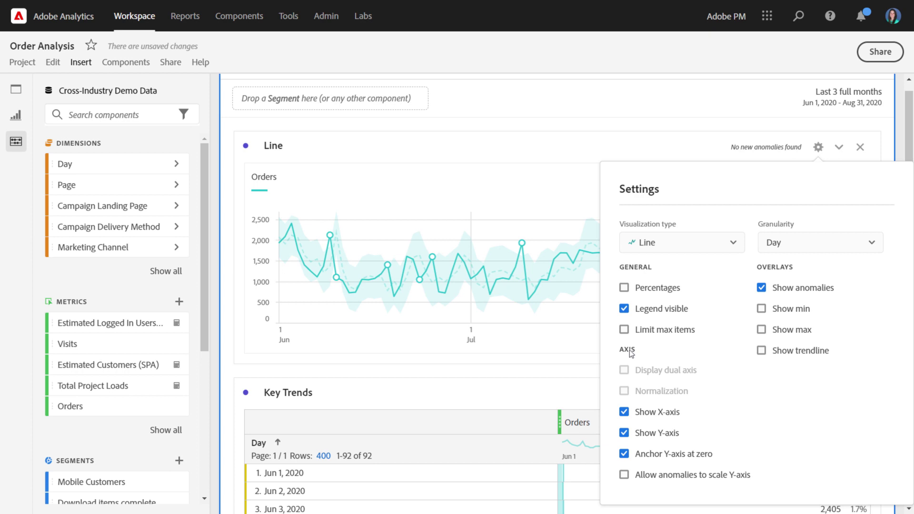
- Turn off Show X-axis and Show Y-axis, then narrow the Line panel to about half width
{"action": "left_click", "coordinate": [624, 412]}
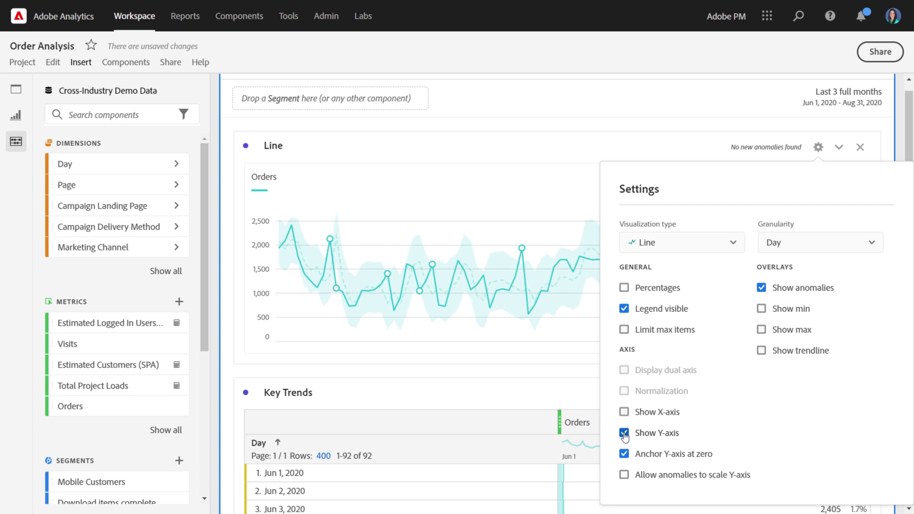
{"action": "left_click", "coordinate": [624, 433]}
{"action": "left_click", "coordinate": [567, 378]}
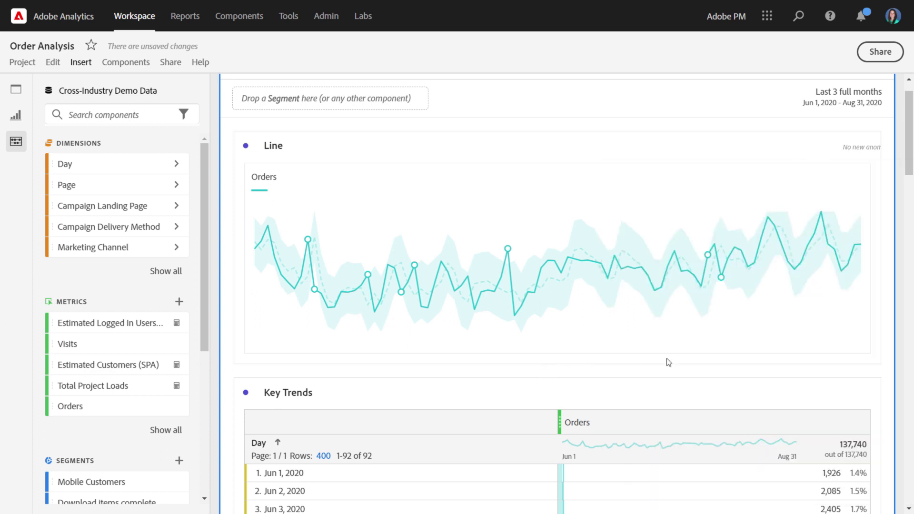
{"action": "left_click_drag", "start_coordinate": [880, 304], "coordinate": [595, 314]}
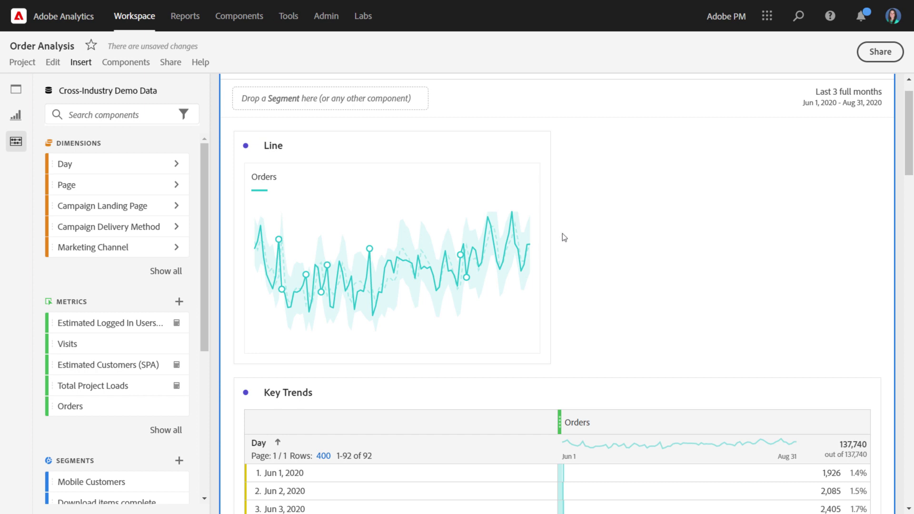
- Turn off the anomaly band on the Orders line chart
{"action": "left_click", "coordinate": [488, 147]}
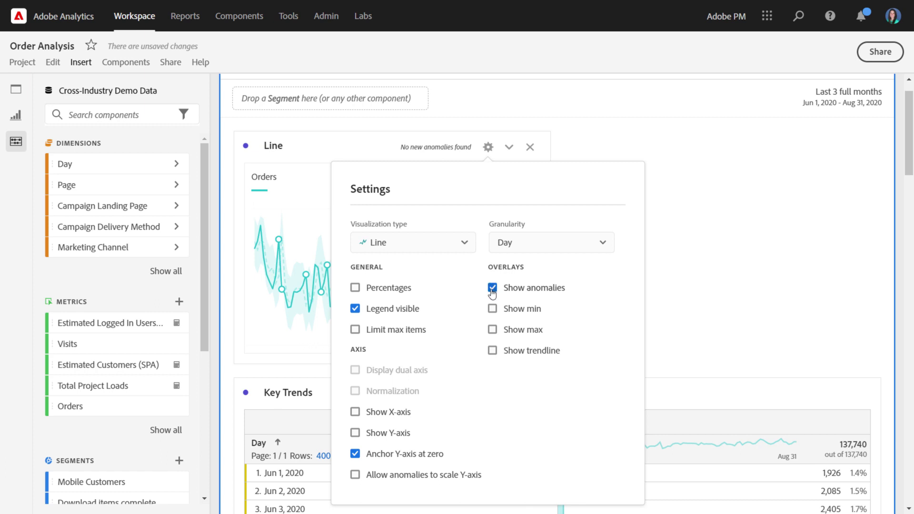
{"action": "left_click", "coordinate": [576, 126]}
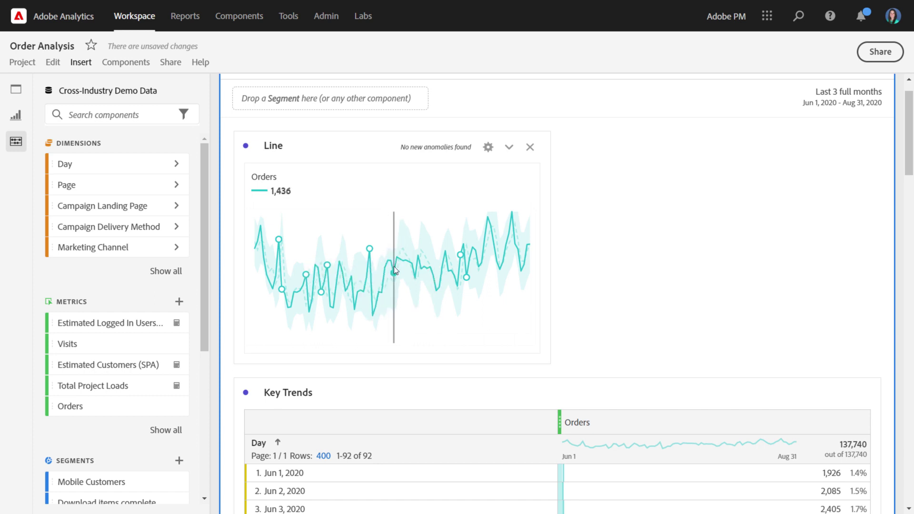
{"action": "mouse_move", "coordinate": [394, 267]}
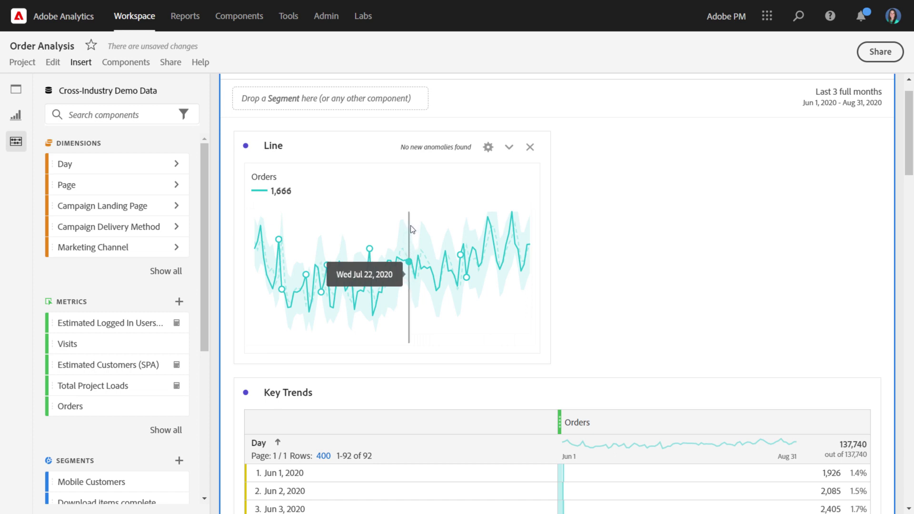
{"action": "mouse_move", "coordinate": [419, 305]}
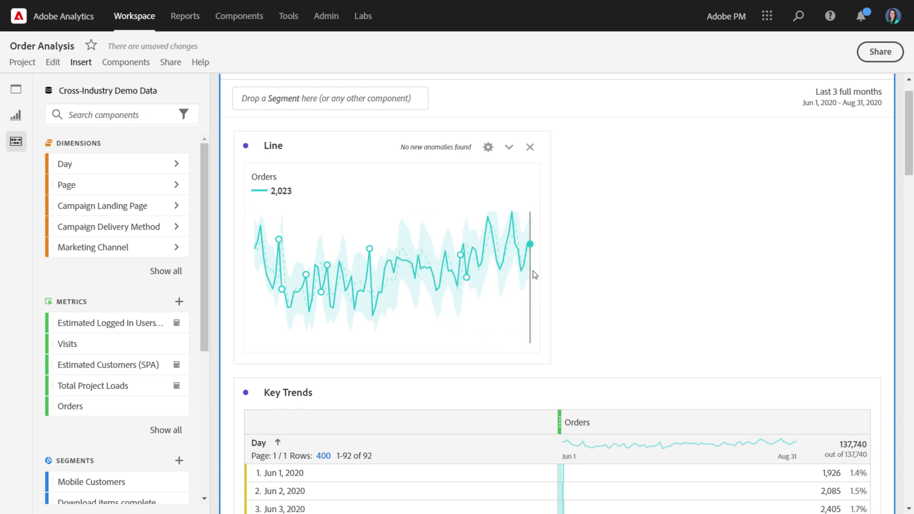
{"action": "left_click", "coordinate": [489, 150]}
{"action": "left_click", "coordinate": [493, 288]}
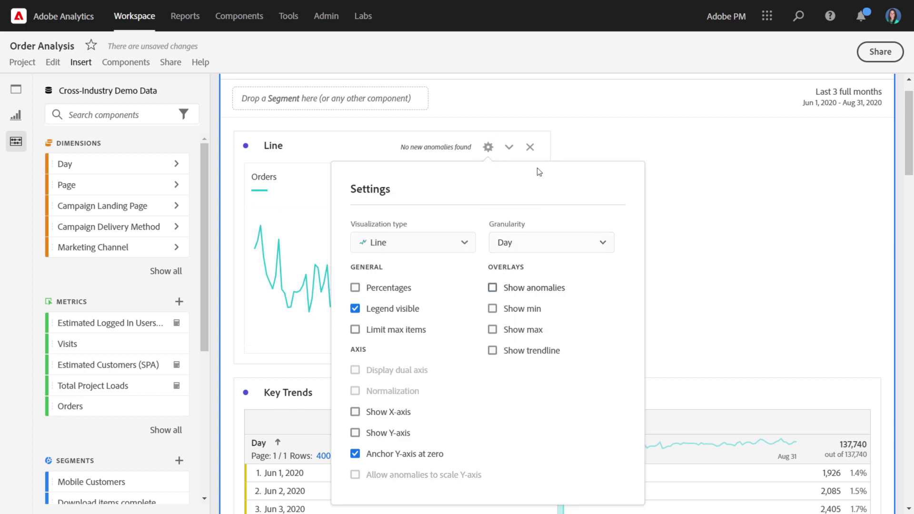
{"action": "left_click", "coordinate": [561, 150]}
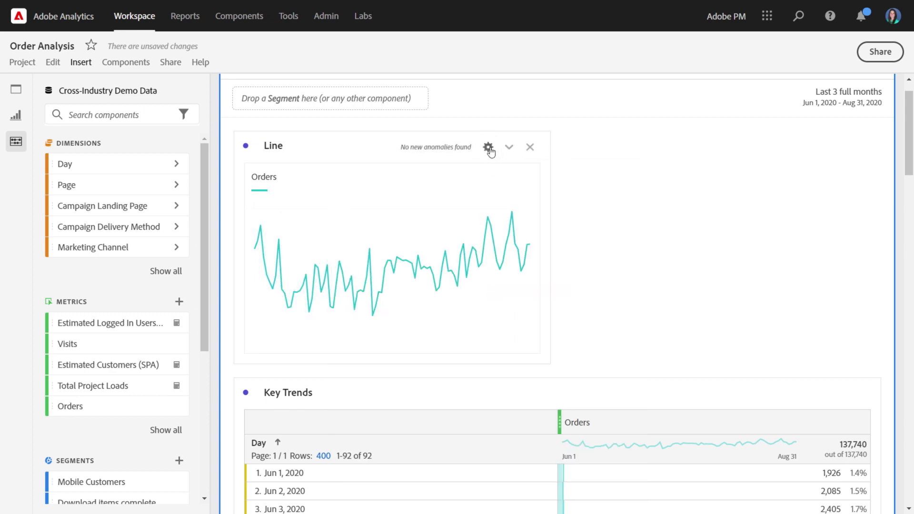
- Label the Orders chart's minimum (564) and maximum (2,686) points with Show min and Show max
{"action": "left_click", "coordinate": [489, 149]}
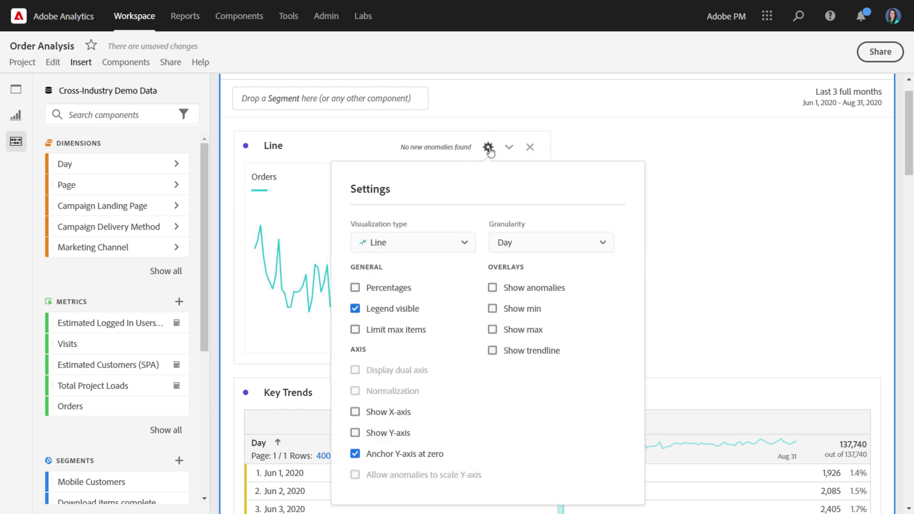
{"action": "left_click", "coordinate": [493, 308]}
{"action": "left_click", "coordinate": [492, 330]}
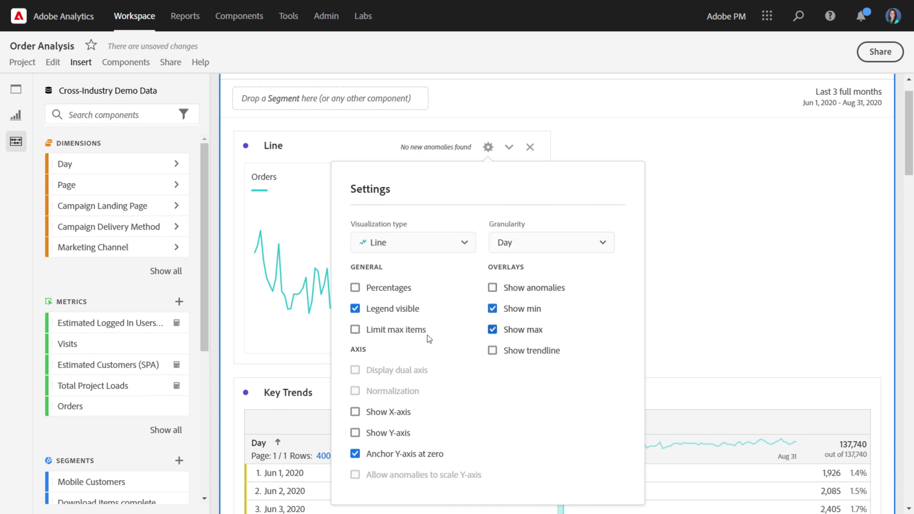
{"action": "left_click", "coordinate": [321, 364]}
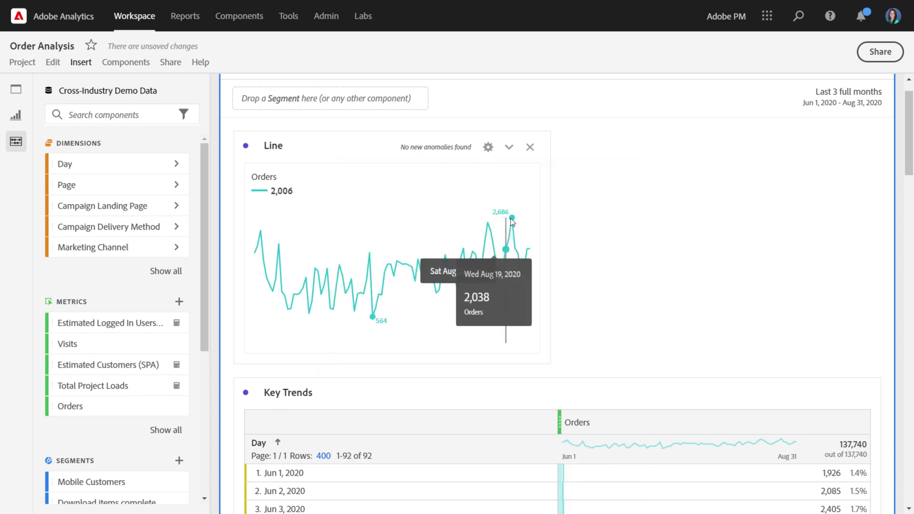
{"action": "mouse_move", "coordinate": [512, 217]}
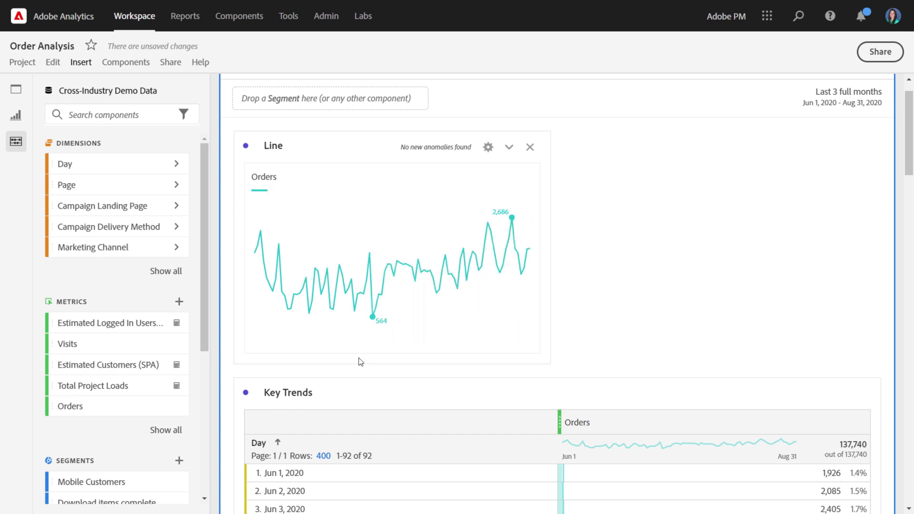
- Turn on Show trendline for the Orders chart, keeping the Linear trendline type
{"action": "left_click", "coordinate": [485, 147]}
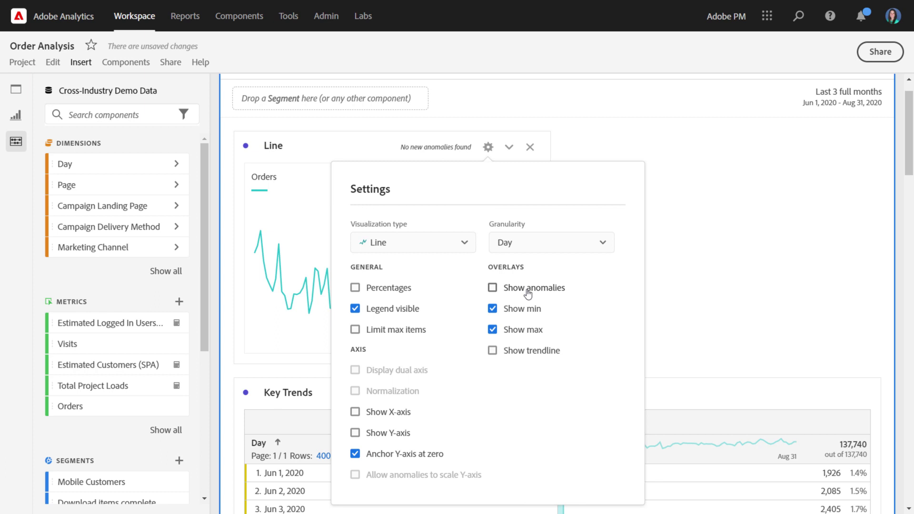
{"action": "left_click", "coordinate": [492, 352]}
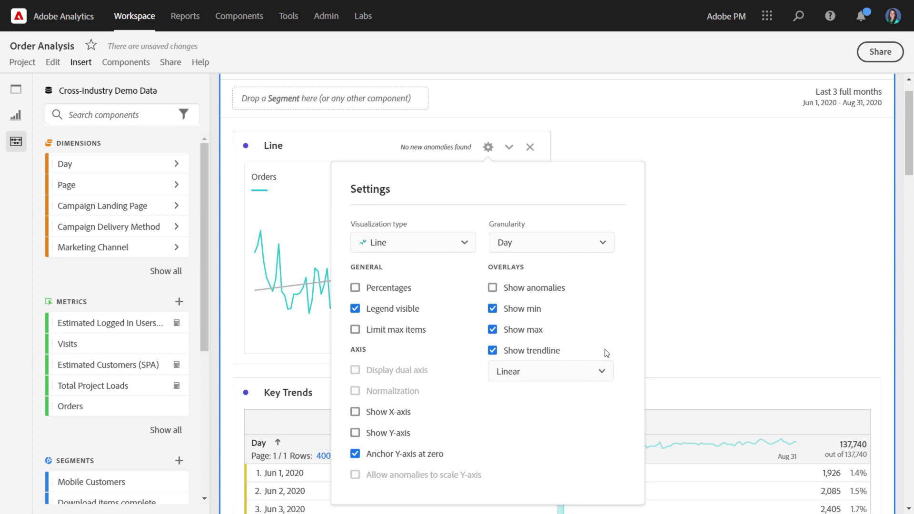
{"action": "left_click", "coordinate": [603, 371]}
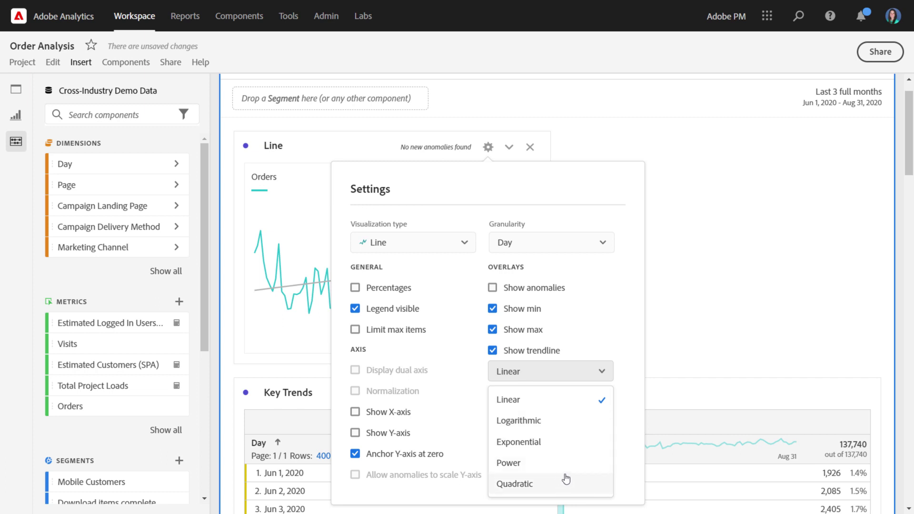
{"action": "left_click", "coordinate": [670, 313]}
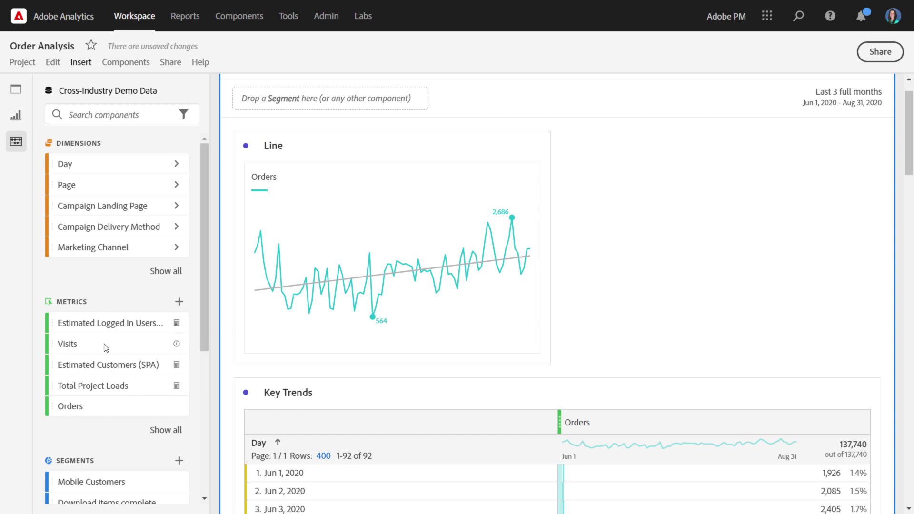
- Plot Visits as a second line, widen the chart to full width, and toggle each series to compare
{"action": "left_click_drag", "start_coordinate": [106, 346], "coordinate": [841, 417]}
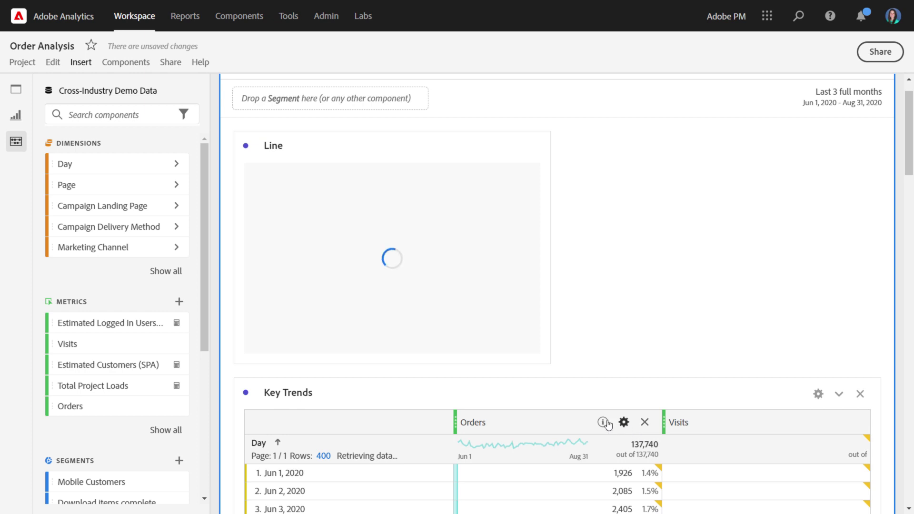
{"action": "left_click_drag", "start_coordinate": [550, 298], "coordinate": [878, 283]}
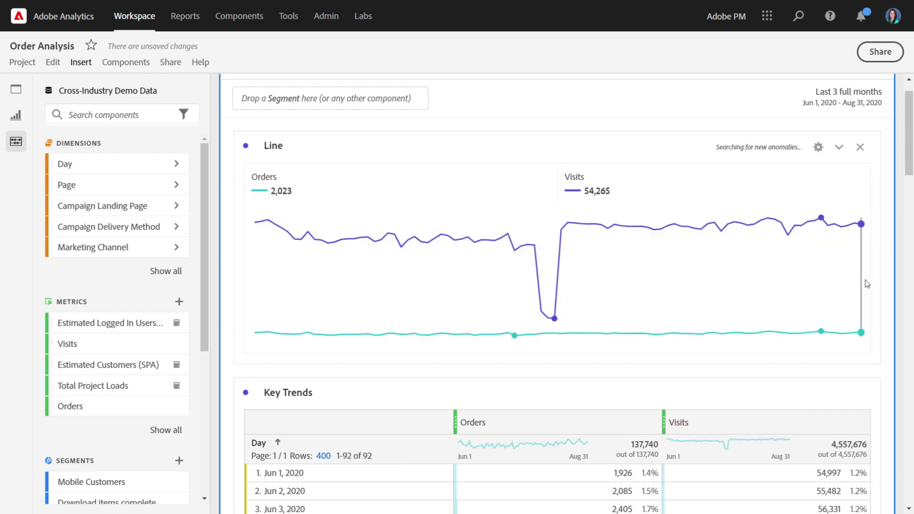
{"action": "left_click", "coordinate": [641, 185]}
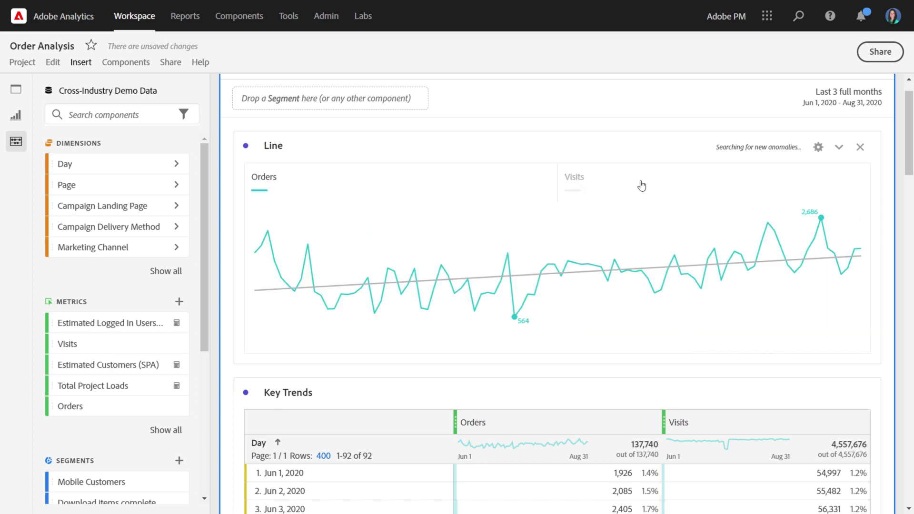
{"action": "left_click", "coordinate": [641, 186]}
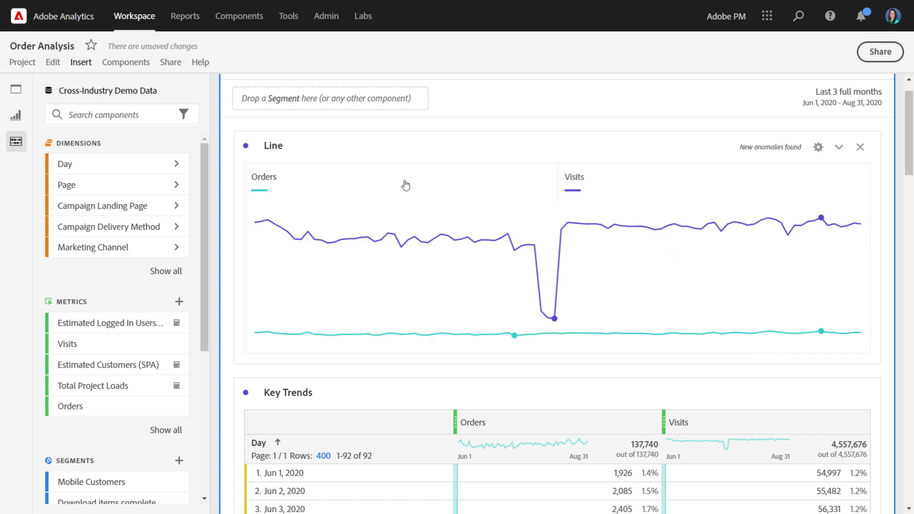
{"action": "left_click", "coordinate": [381, 186]}
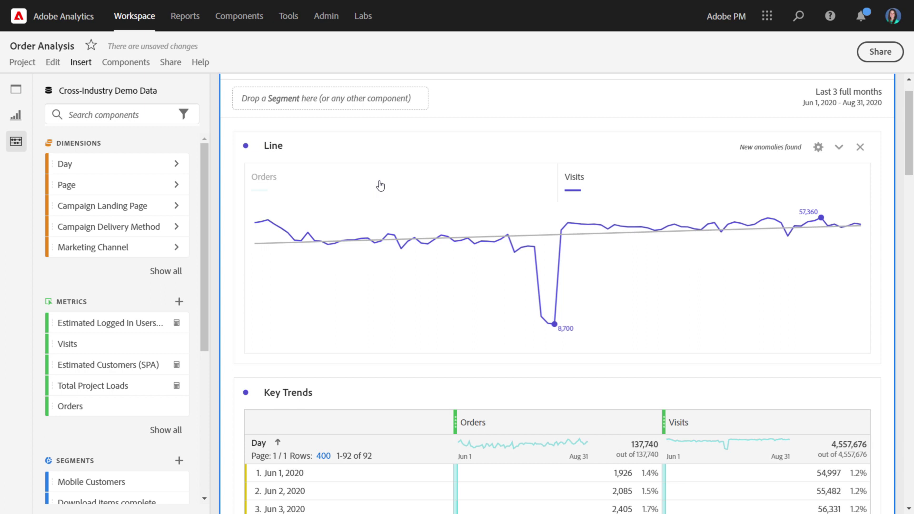
{"action": "left_click", "coordinate": [381, 186]}
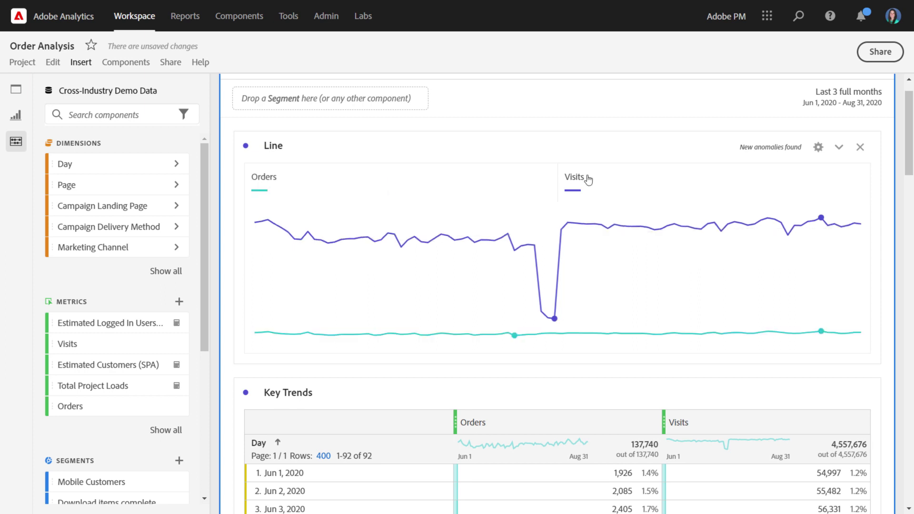
{"action": "mouse_move", "coordinate": [822, 221]}
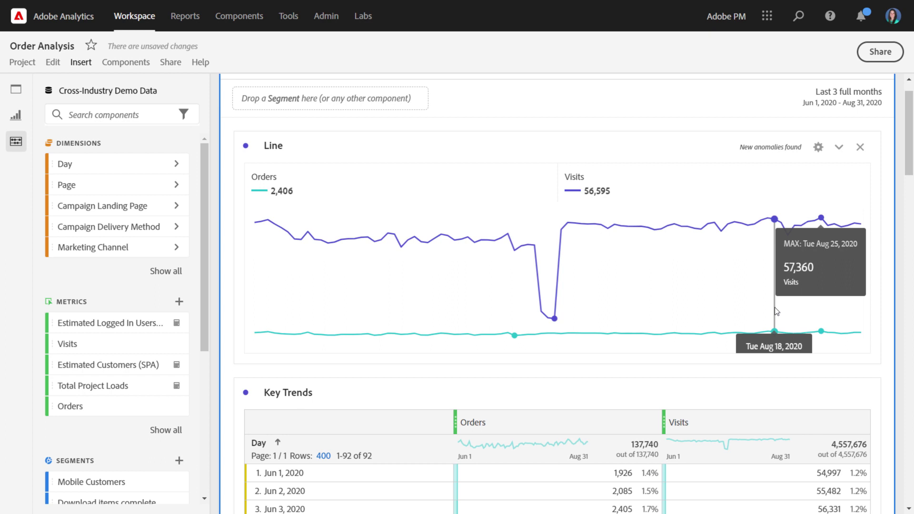
{"action": "mouse_move", "coordinate": [769, 332]}
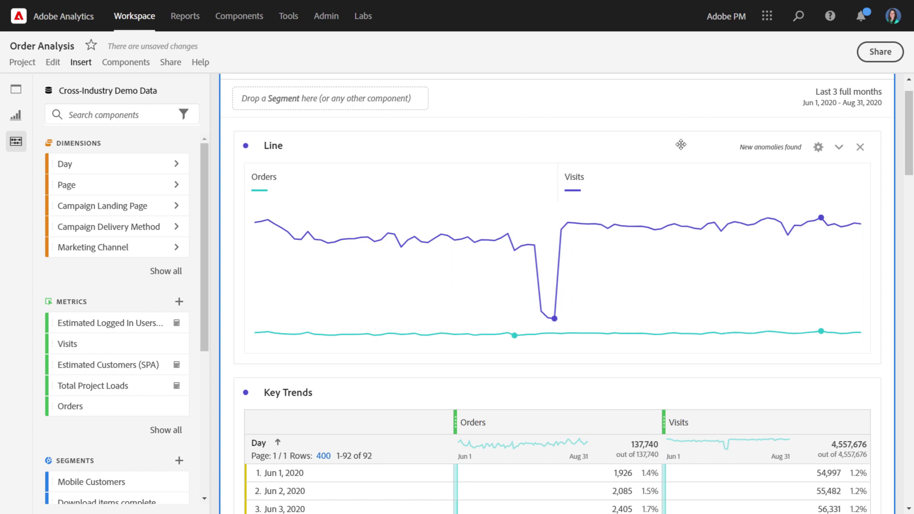
- Enable Display dual axis and Show Y-axis, giving Orders (0–2,500) and Visits (0–50,000) separate scales
{"action": "left_click", "coordinate": [817, 149]}
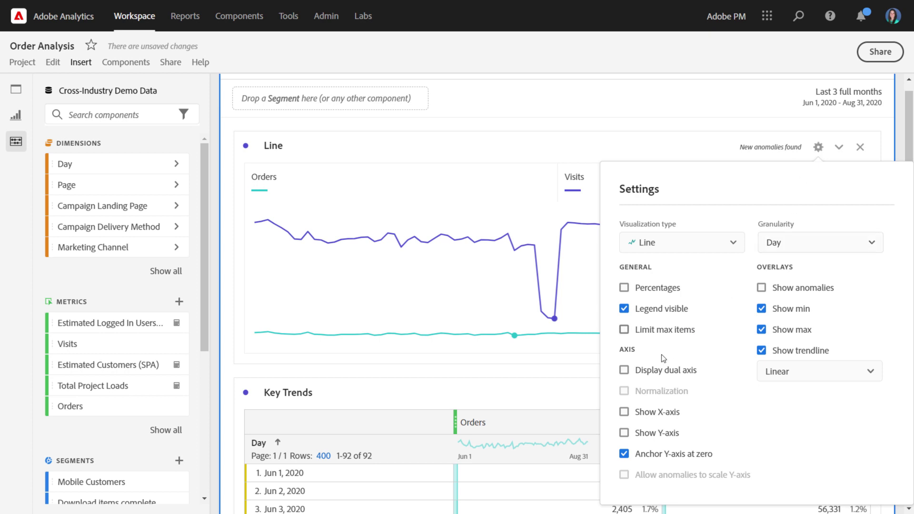
{"action": "left_click", "coordinate": [623, 370]}
{"action": "left_click", "coordinate": [625, 435]}
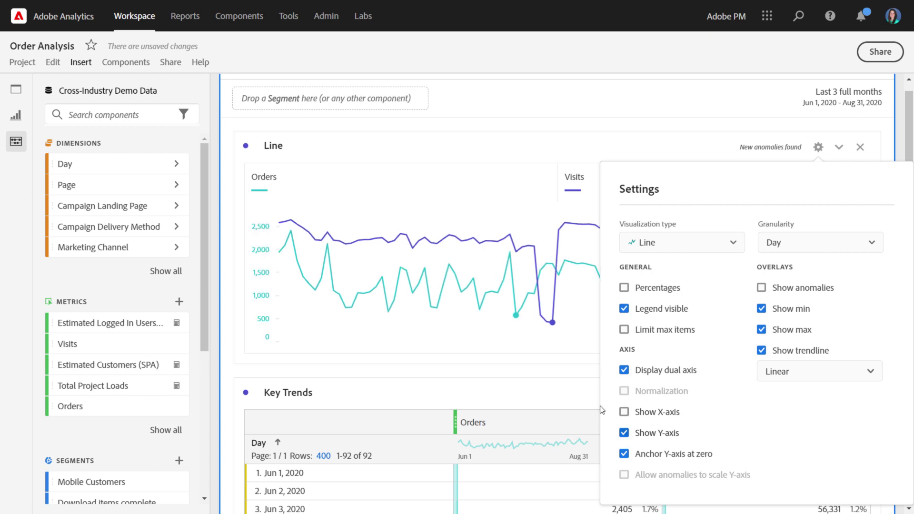
{"action": "left_click", "coordinate": [568, 377]}
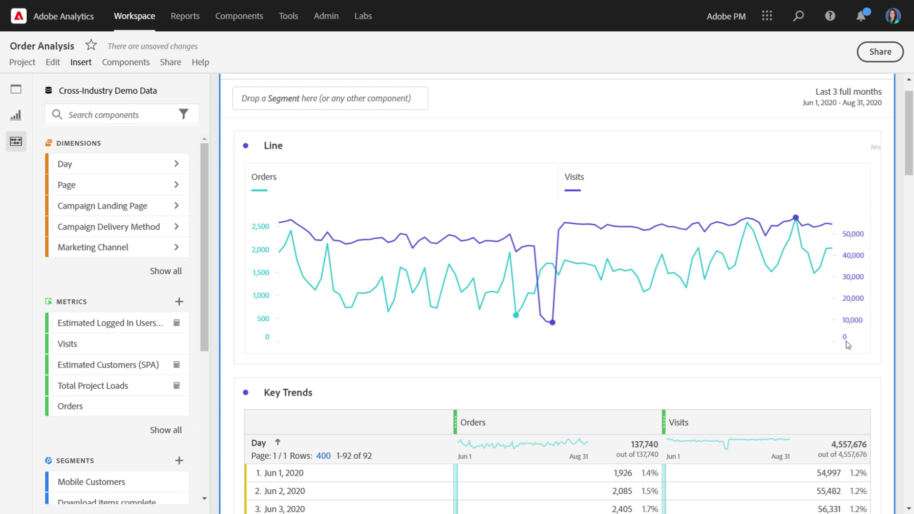
{"action": "left_click", "coordinate": [818, 147]}
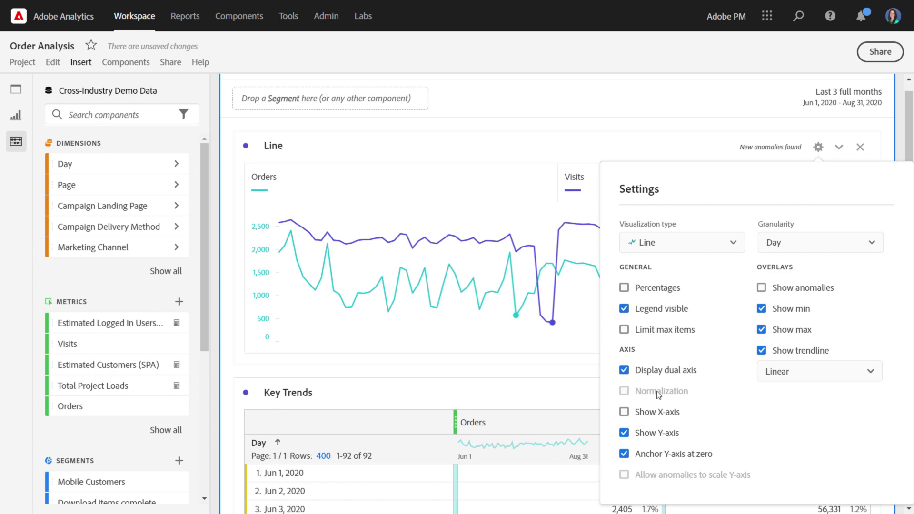
{"action": "left_click", "coordinate": [572, 370]}
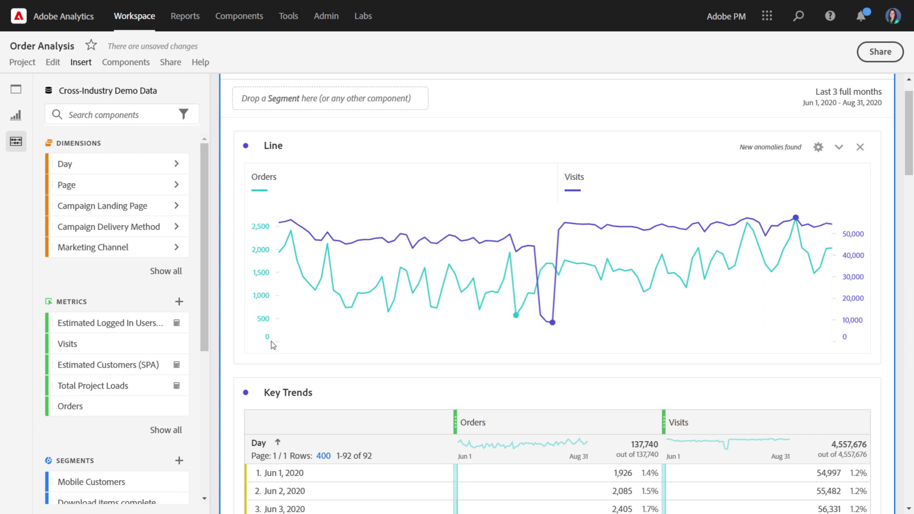
- Open the Line panel's gear Settings popover showing dual axis and linear trendline
{"action": "left_click", "coordinate": [818, 147]}
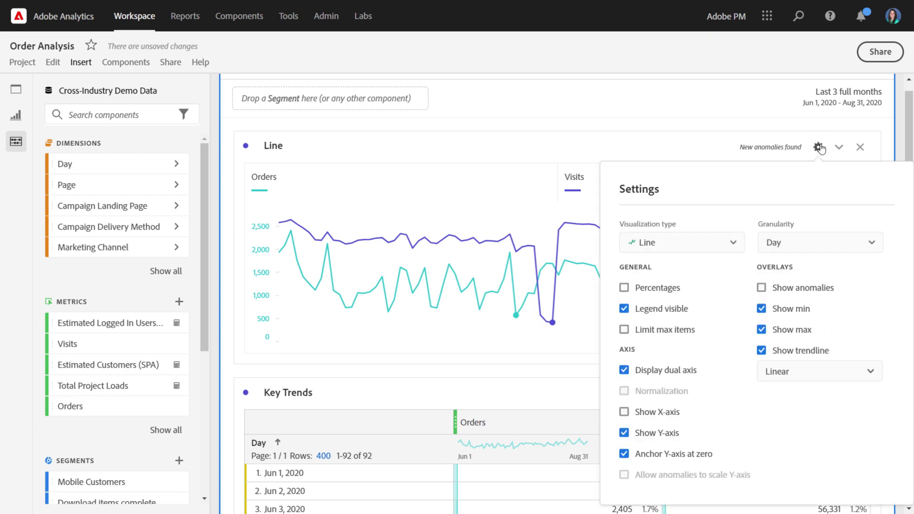